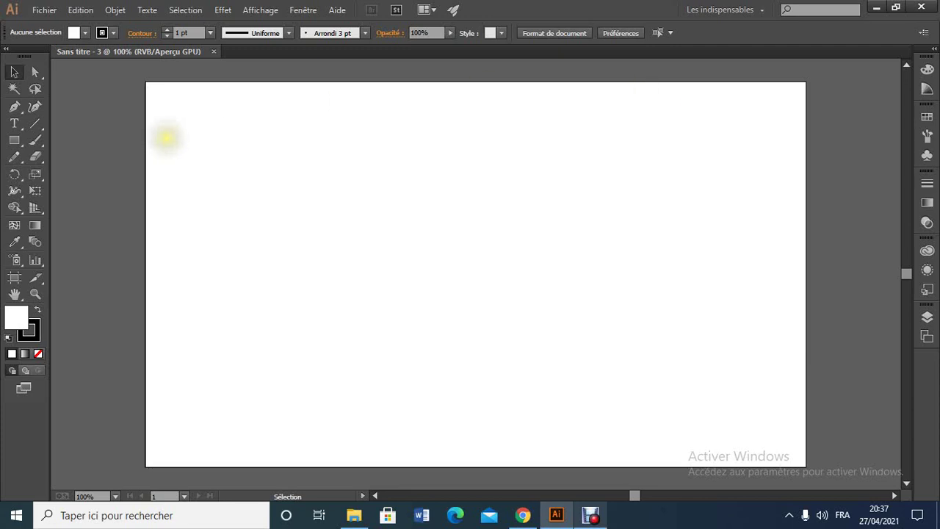
Create a text frame in the middle of the artboard containing FPO and set its font size to 140 pt.
left_click(17, 125)
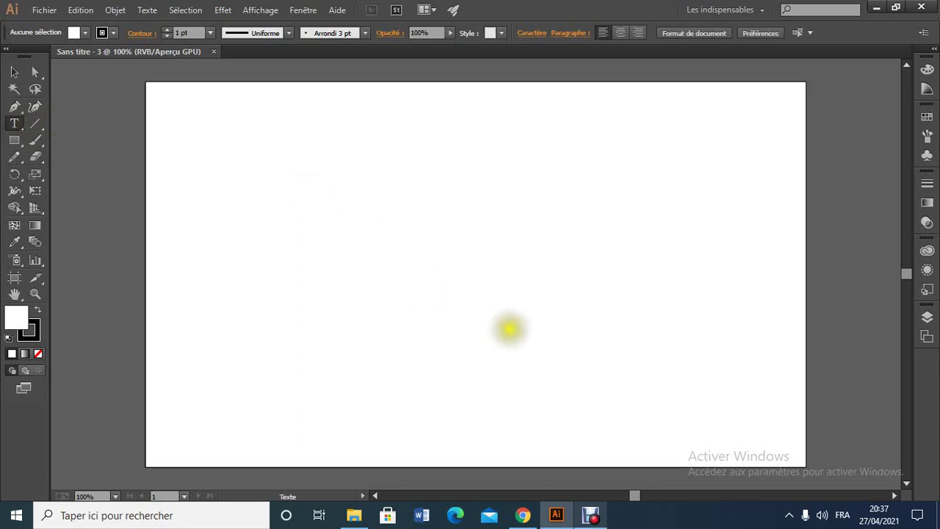
left_click_drag(310, 191, 621, 366)
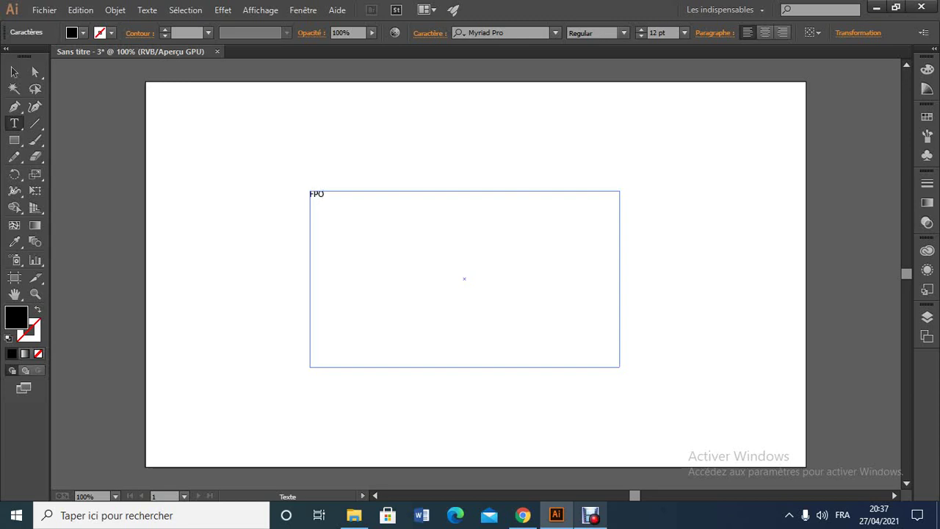
double_click(321, 201)
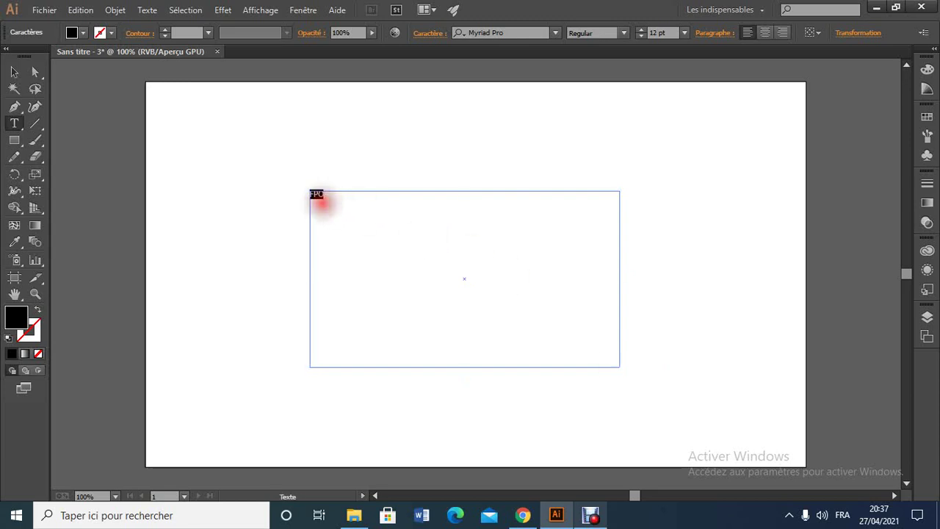
left_click(641, 30)
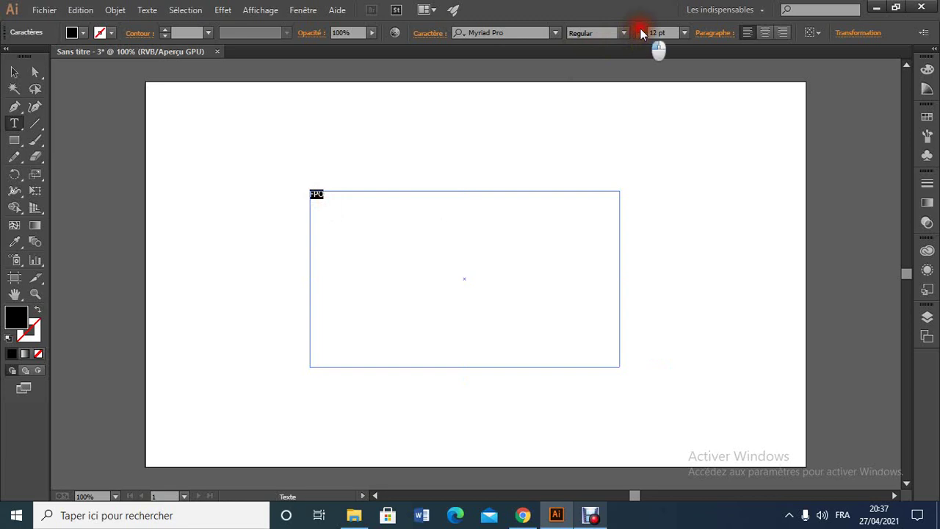
left_click_drag(639, 28, 640, 32)
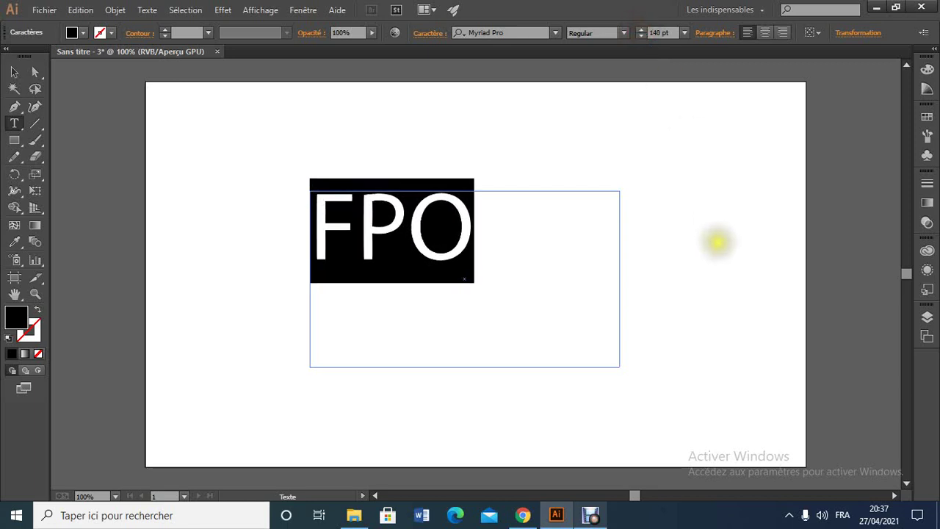
left_click(697, 257)
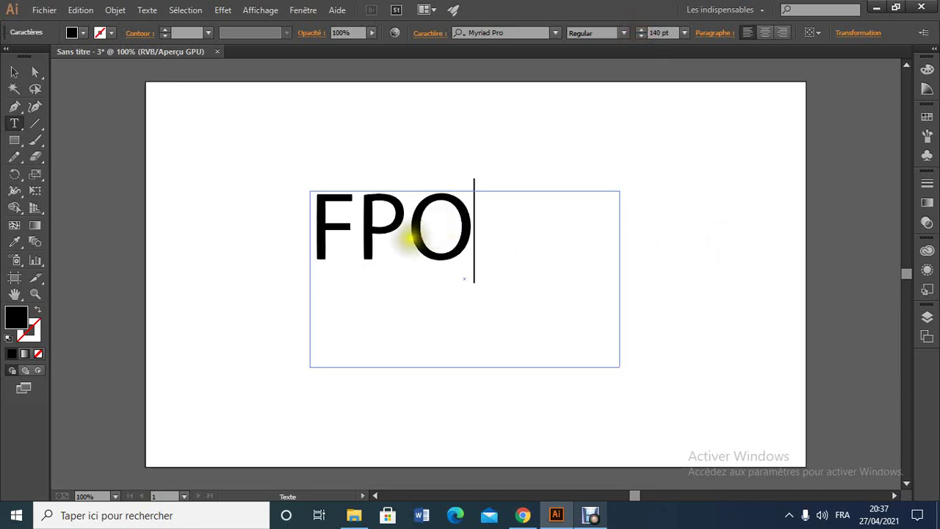
Set the fill colour of the FPO text to red.
double_click(409, 238)
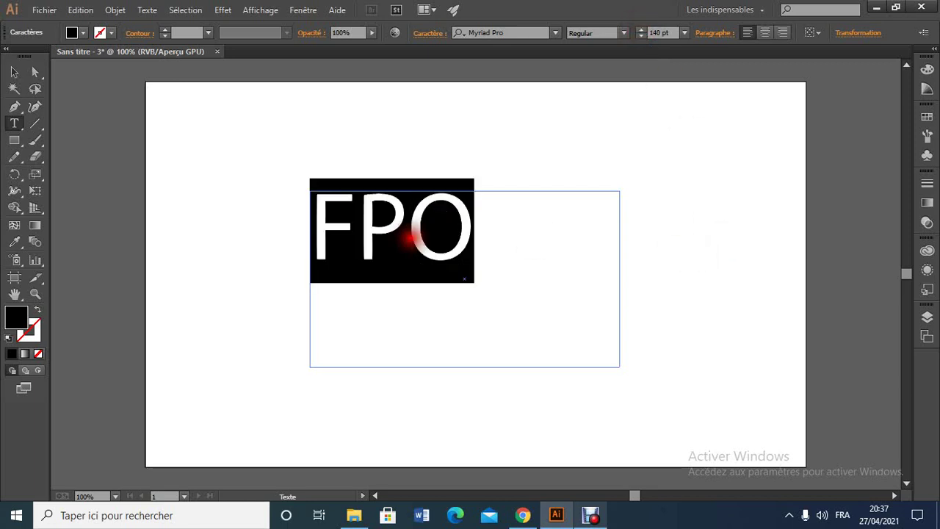
left_click(84, 33)
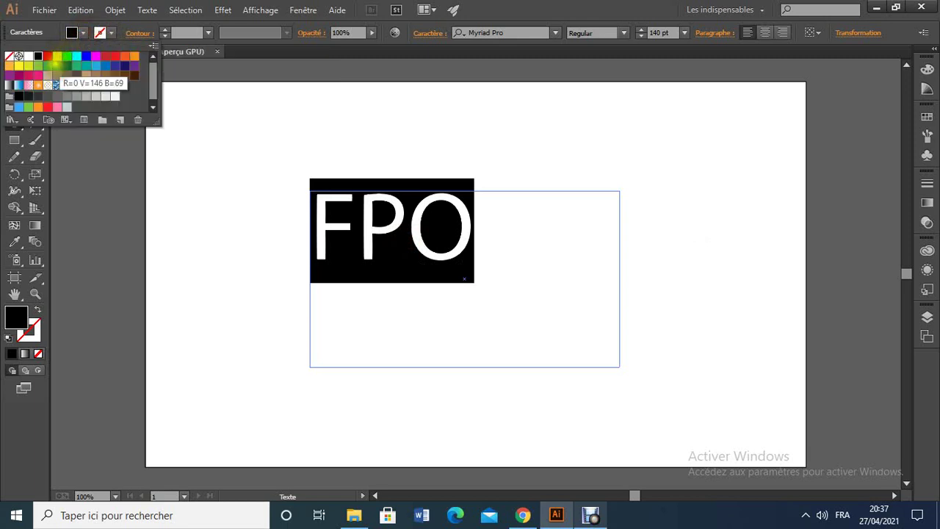
left_click(47, 57)
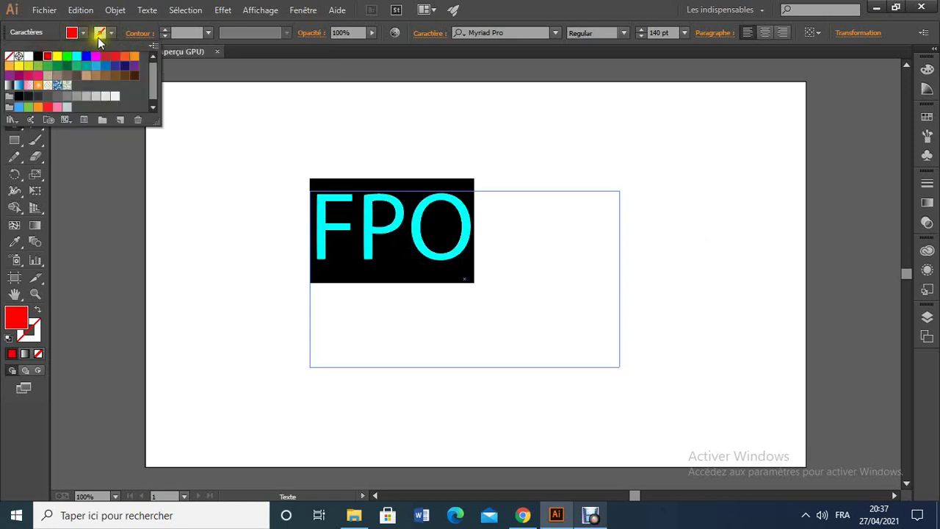
left_click(671, 287)
left_click(695, 268)
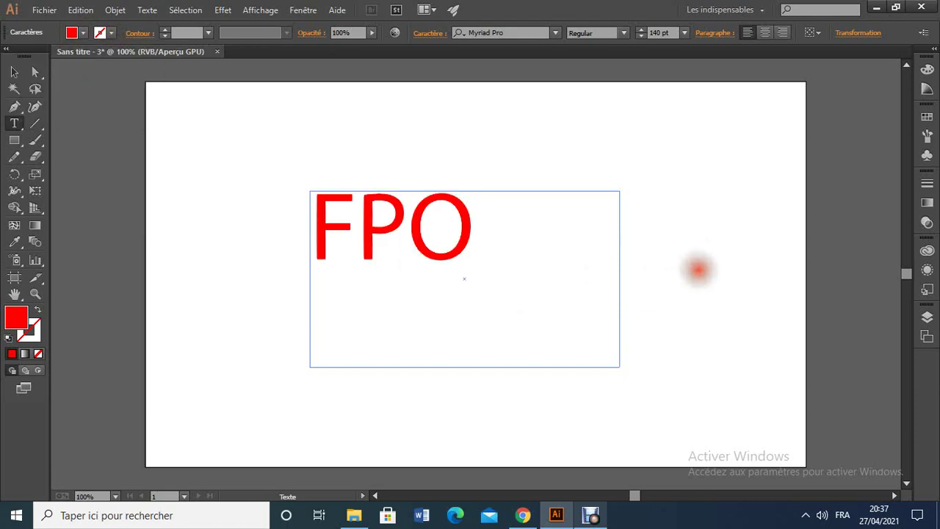
Give the FPO text a bright green stroke.
double_click(356, 230)
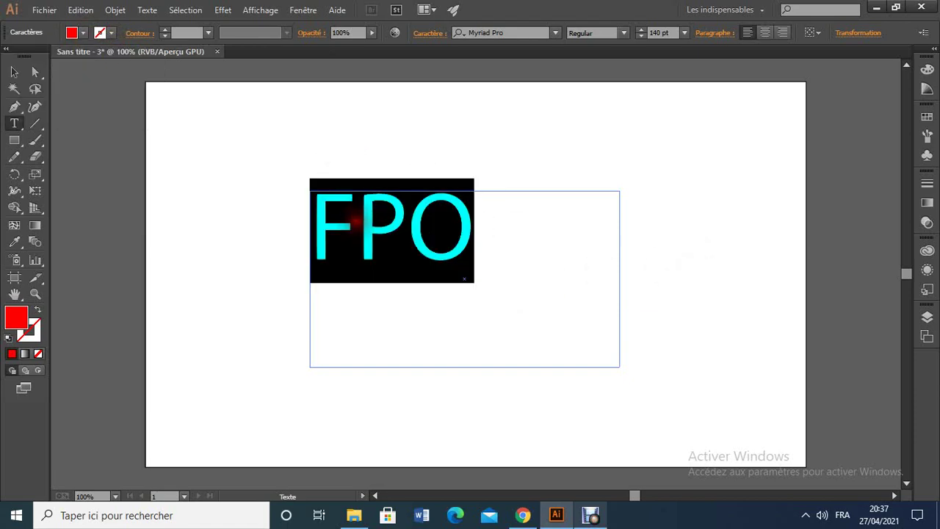
left_click(104, 33)
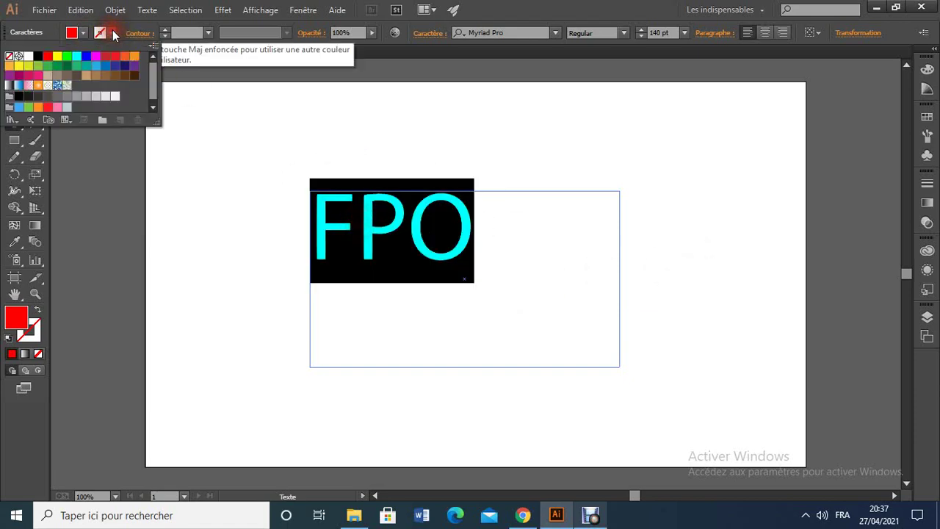
left_click(67, 56)
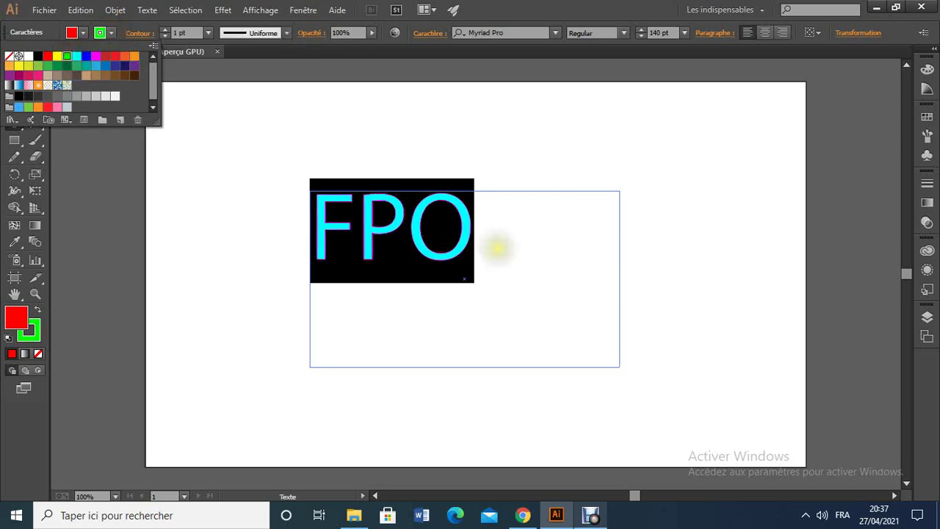
left_click(680, 275)
left_click(680, 275)
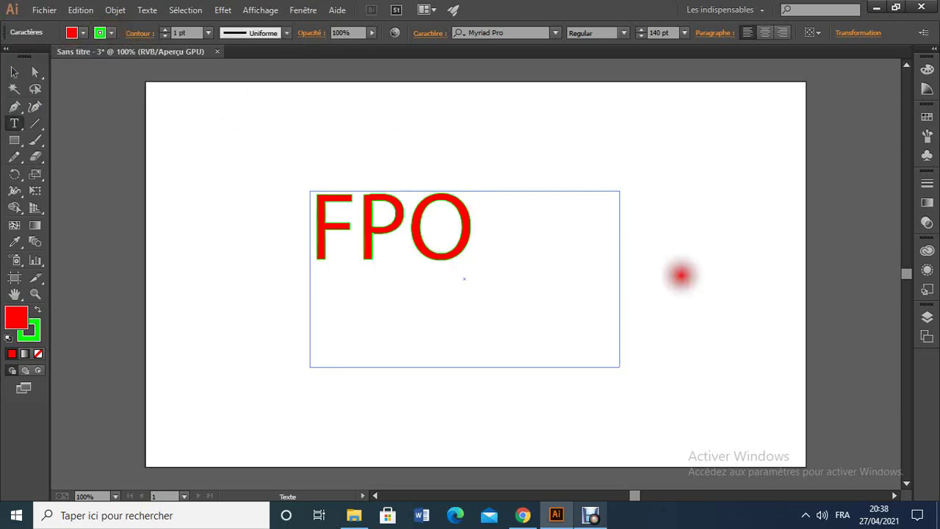
Set the stroke weight of the FPO text to 3 pt.
left_click(437, 237)
double_click(437, 238)
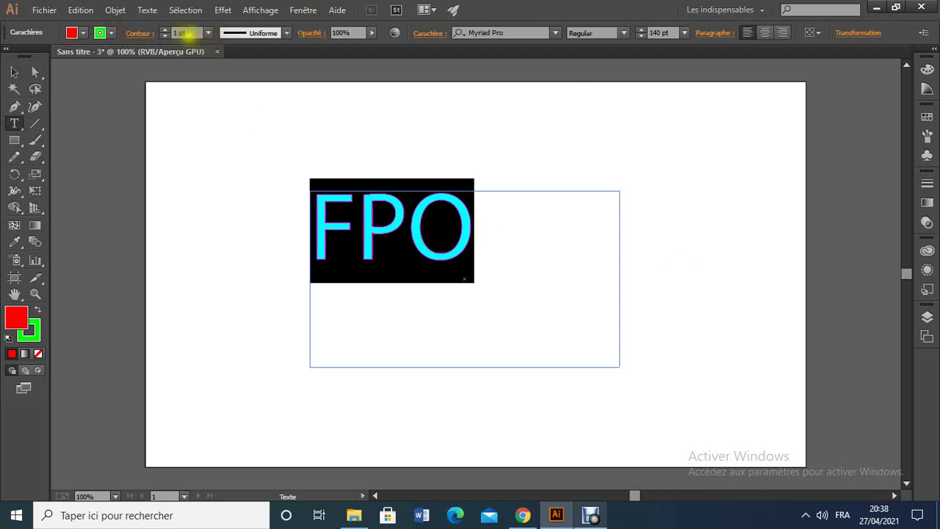
left_click(167, 33)
left_click(167, 34)
left_click(167, 33)
left_click(167, 33)
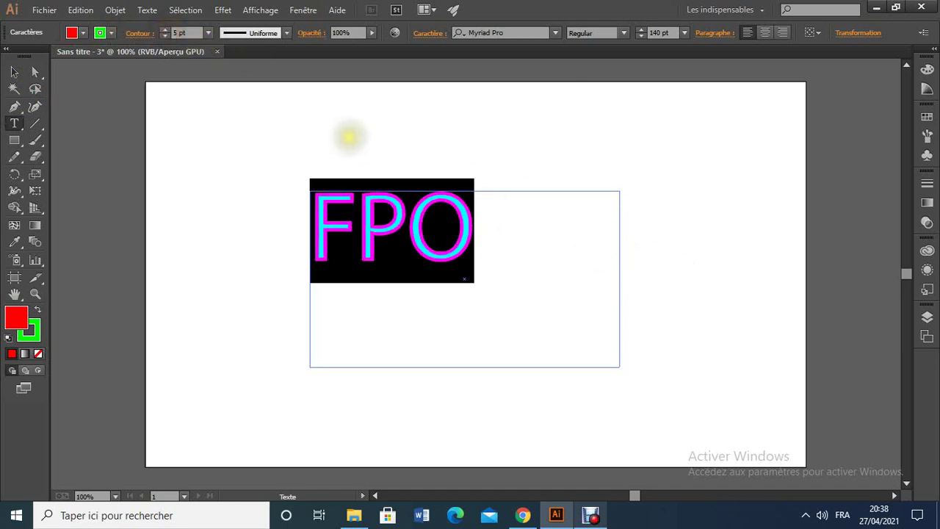
left_click(166, 36)
left_click(166, 37)
left_click(671, 285)
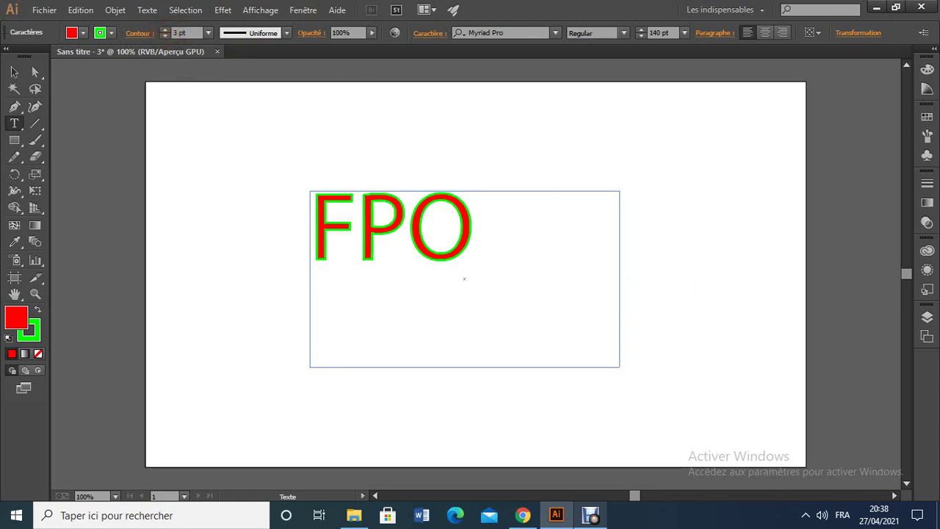
Select the FPO text object and start the 3D Extrude & Bevel effect (Extrusion et biseautage) on it with the preview enabled.
left_click(475, 246)
key("ctrl+a")
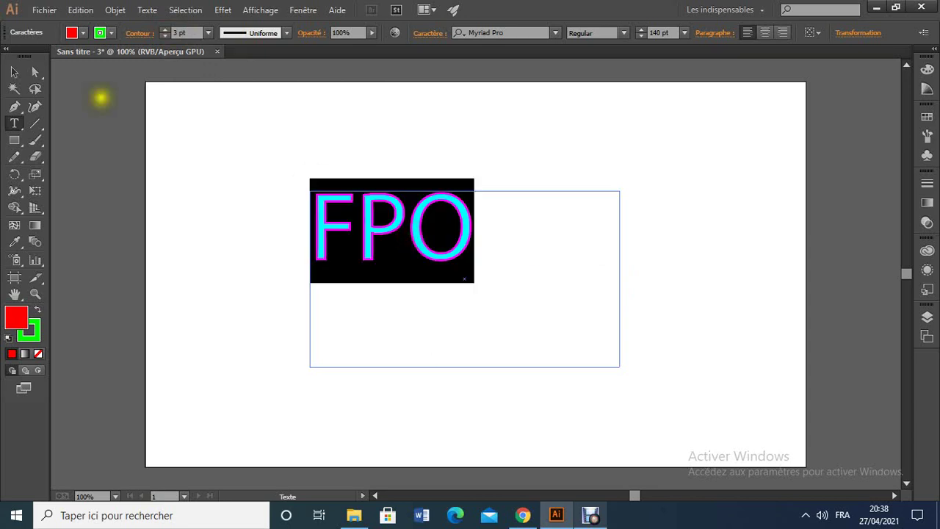
left_click(14, 72)
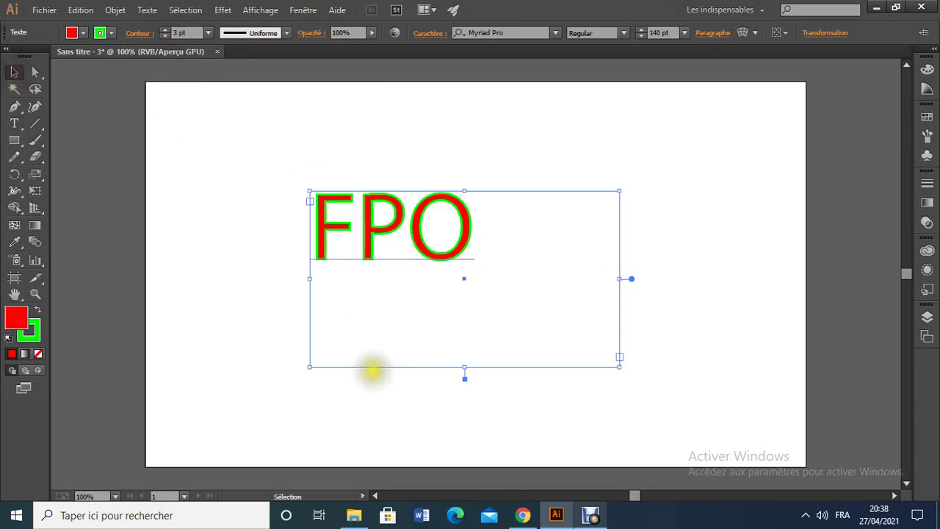
left_click(371, 367)
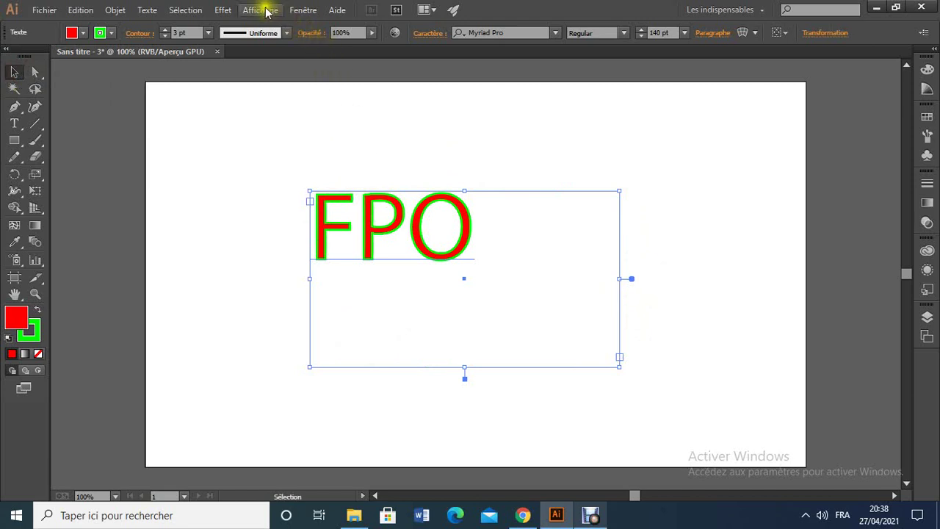
left_click(225, 11)
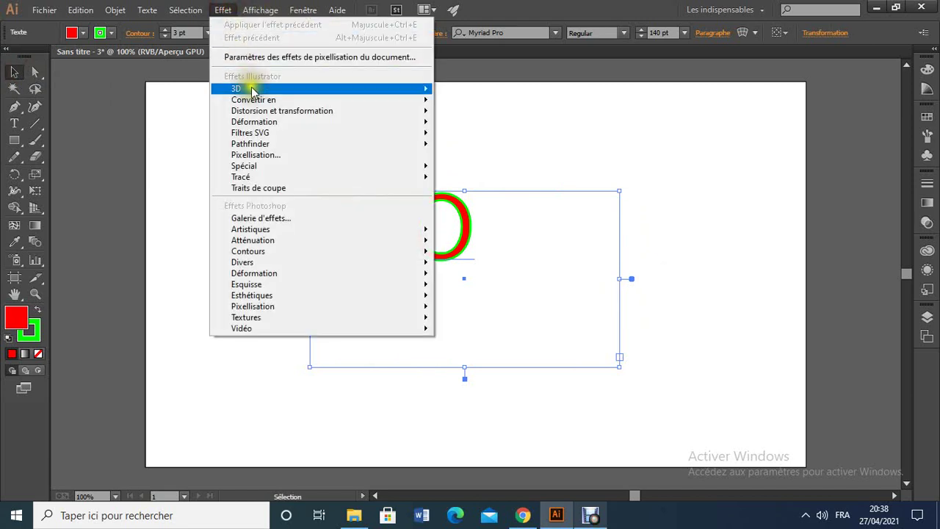
mouse_move(250, 88)
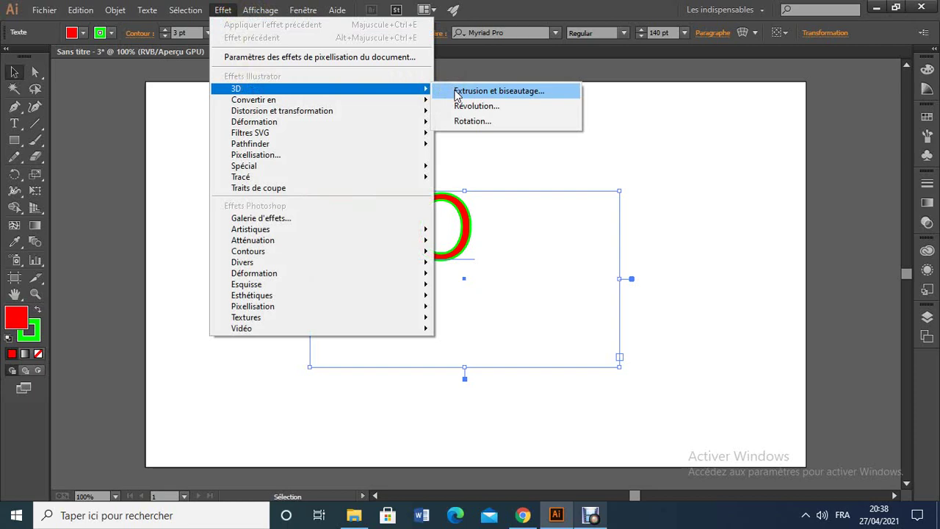
left_click(456, 92)
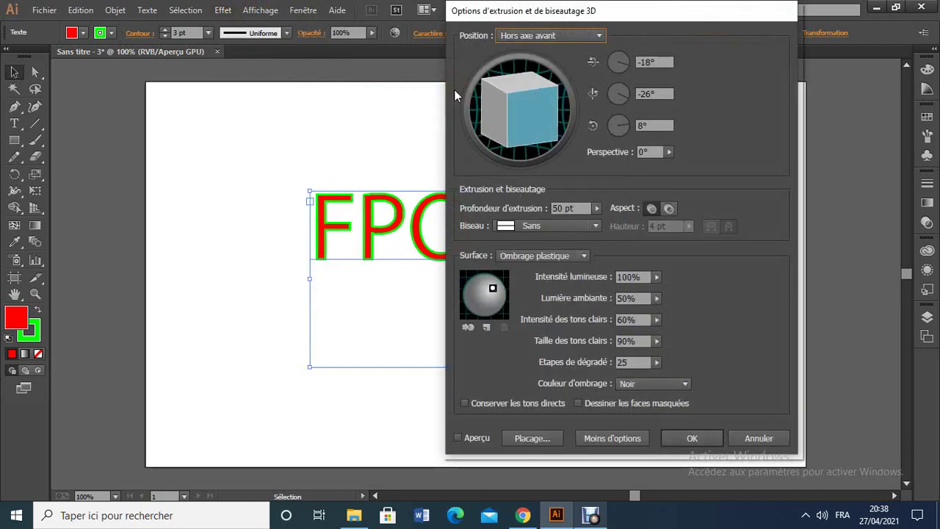
left_click_drag(640, 15, 792, 27)
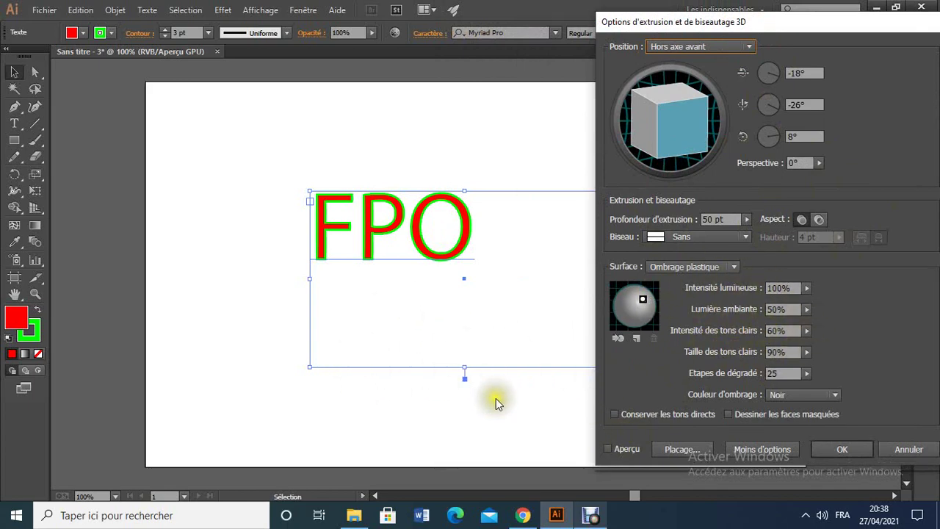
left_click(608, 449)
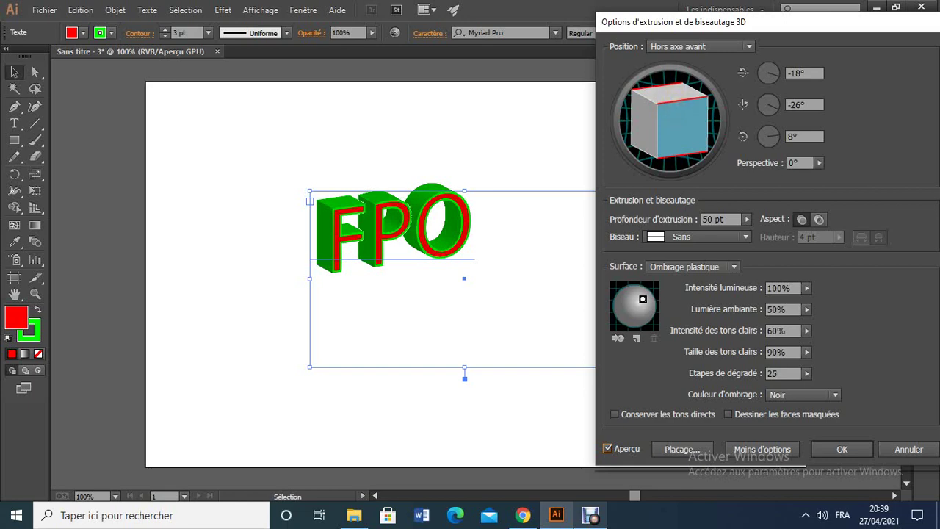
Rotate the extruded text freely to about -6° around the X axis and -33° around the Y axis.
left_click(674, 100)
left_click_drag(673, 101, 674, 91)
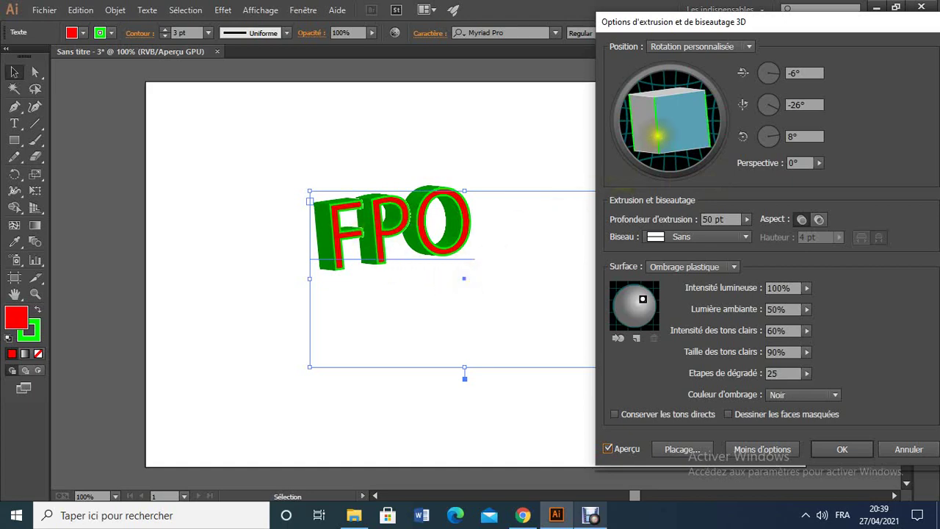
left_click_drag(636, 132, 659, 134)
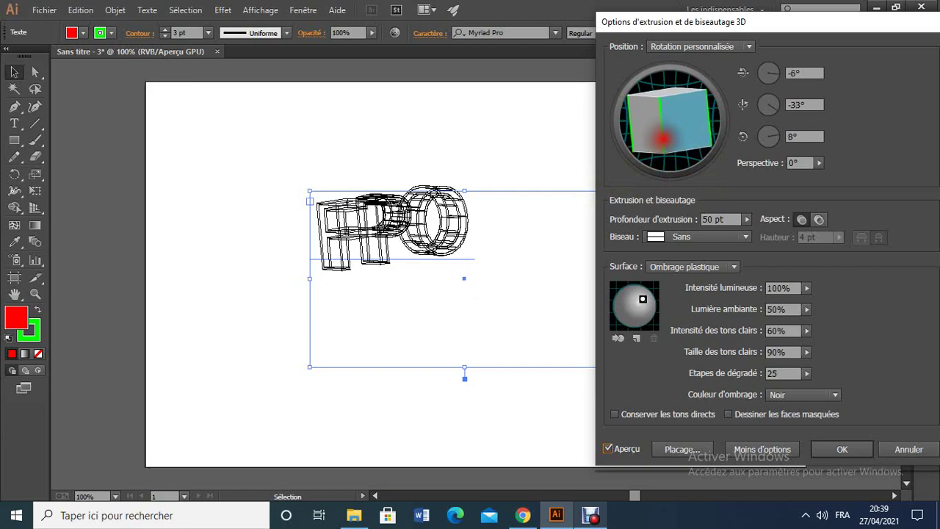
left_click_drag(663, 138, 663, 138)
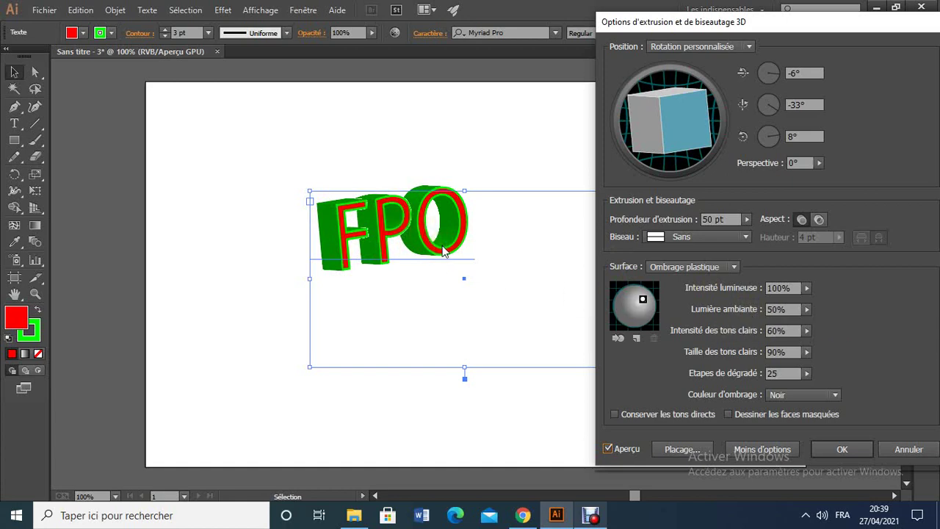
Try the Structure filaire surface on the extruded text and return it to Ombrage plastique.
left_click(735, 266)
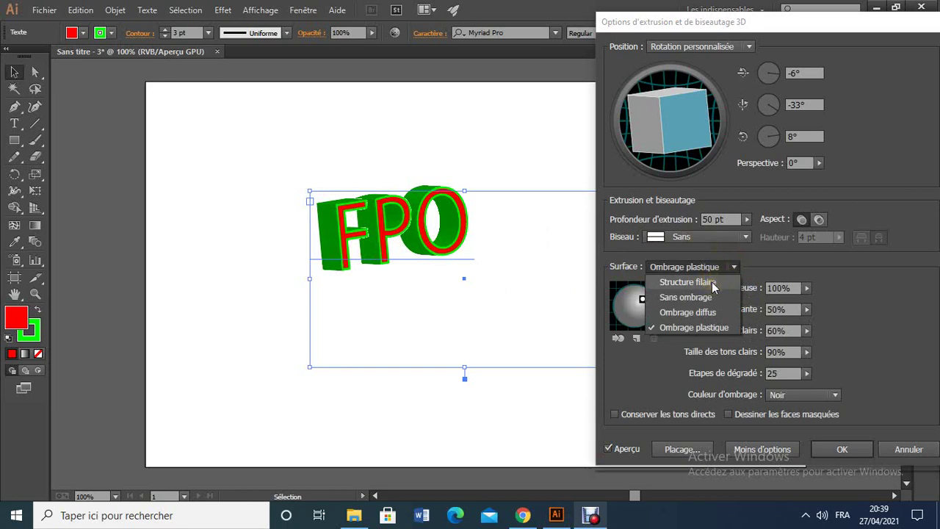
left_click(712, 282)
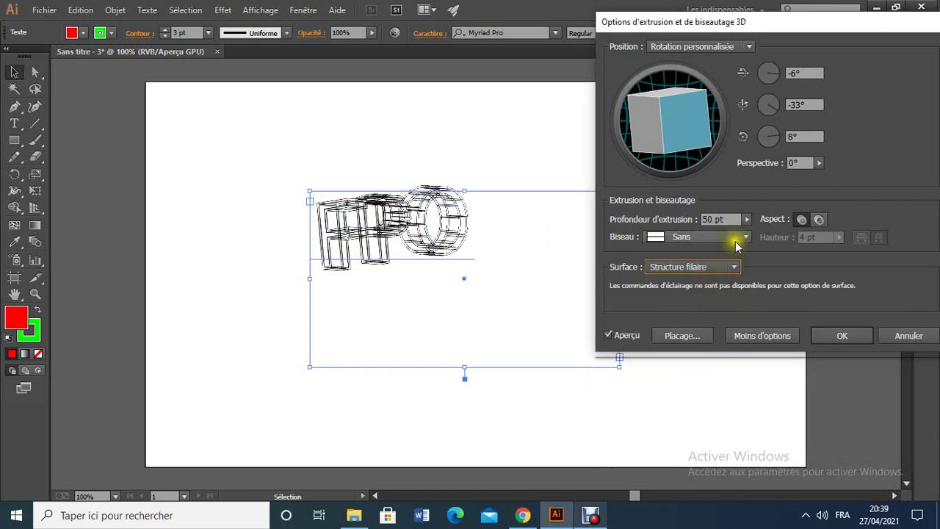
left_click(732, 266)
left_click(695, 324)
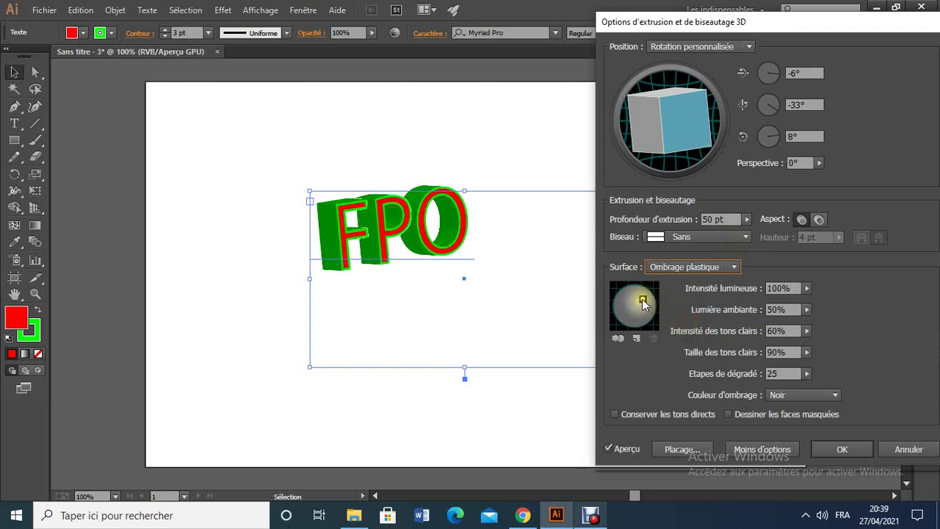
Move the light towards the right edge of the lighting sphere and set the extrusion depth to 30 pt after trying 10 pt.
mouse_move(642, 299)
left_mouse_down()
mouse_move(634, 313)
mouse_move(650, 304)
left_mouse_up()
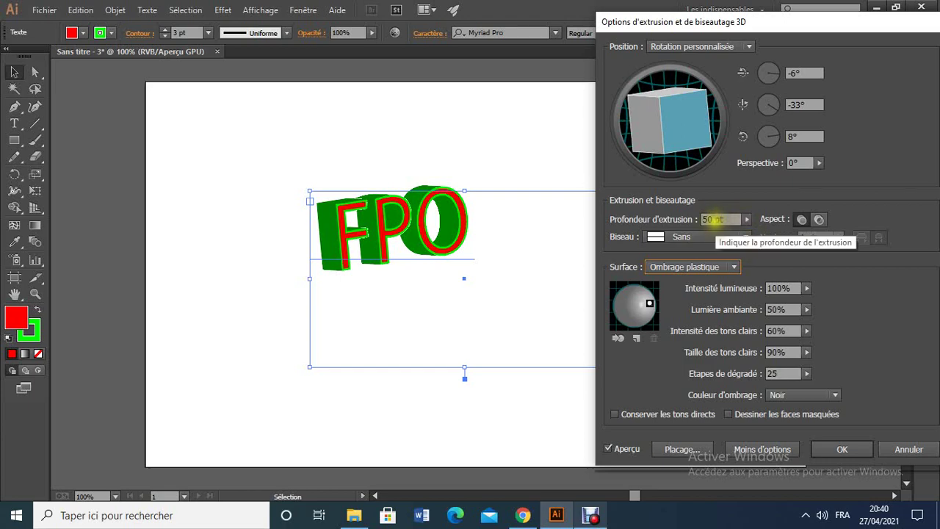
left_click(711, 219)
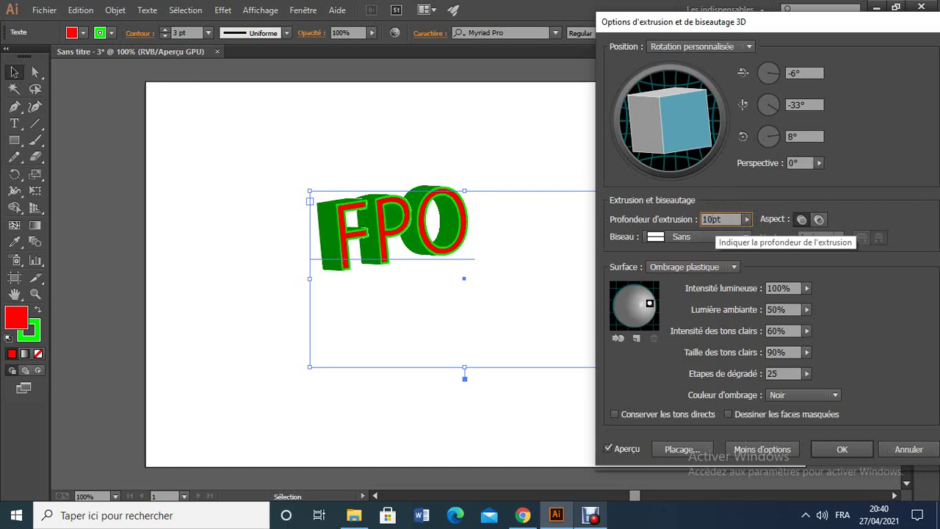
type("10pt")
left_click(799, 162)
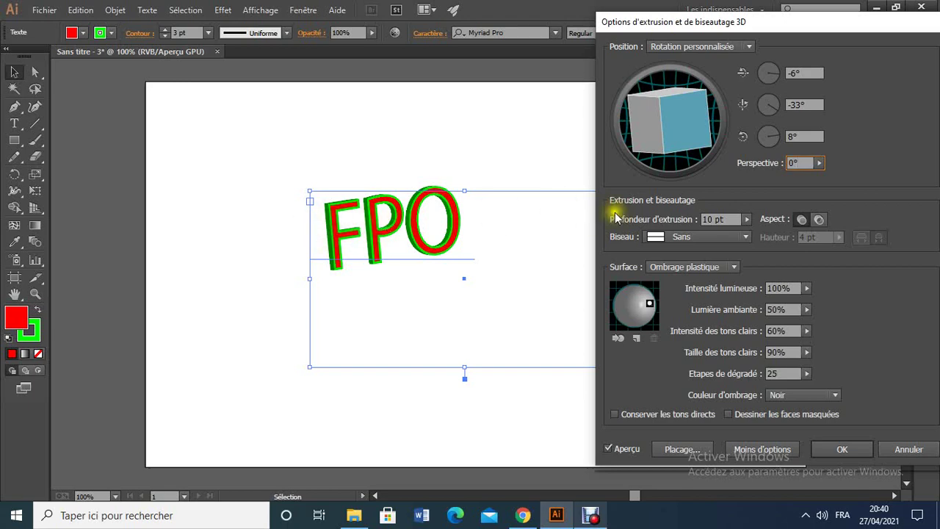
left_click(705, 219)
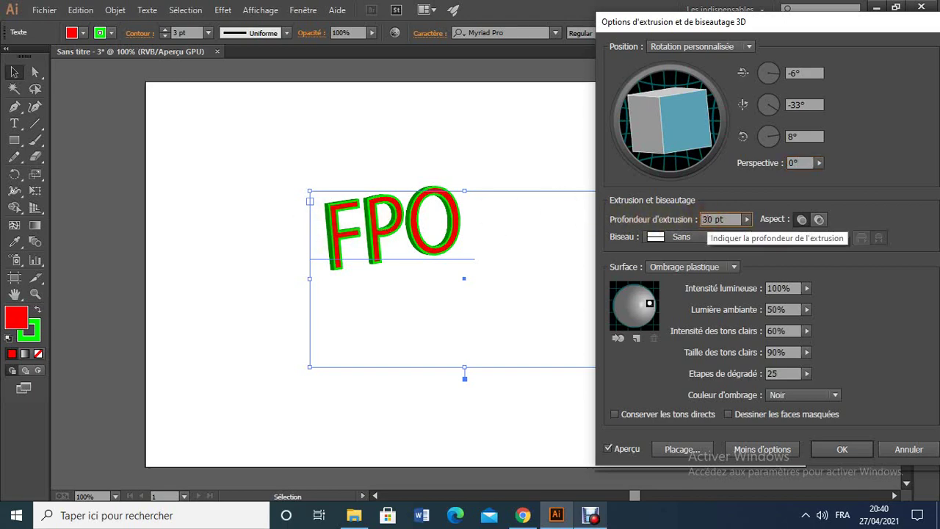
left_click(802, 162)
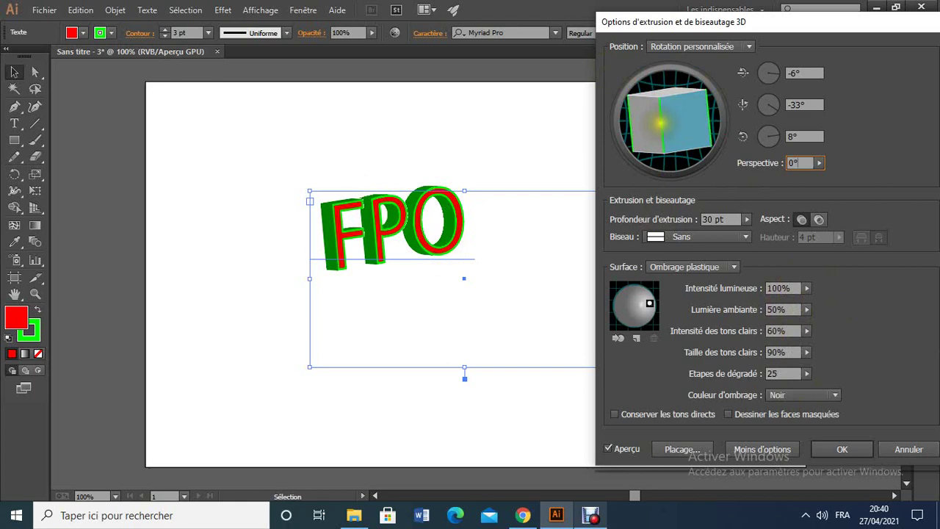
Rotate the extruded text to about -38° around the Y axis and 9° around the Z axis.
mouse_move(657, 121)
left_mouse_down()
mouse_move(649, 130)
mouse_move(707, 134)
left_mouse_up()
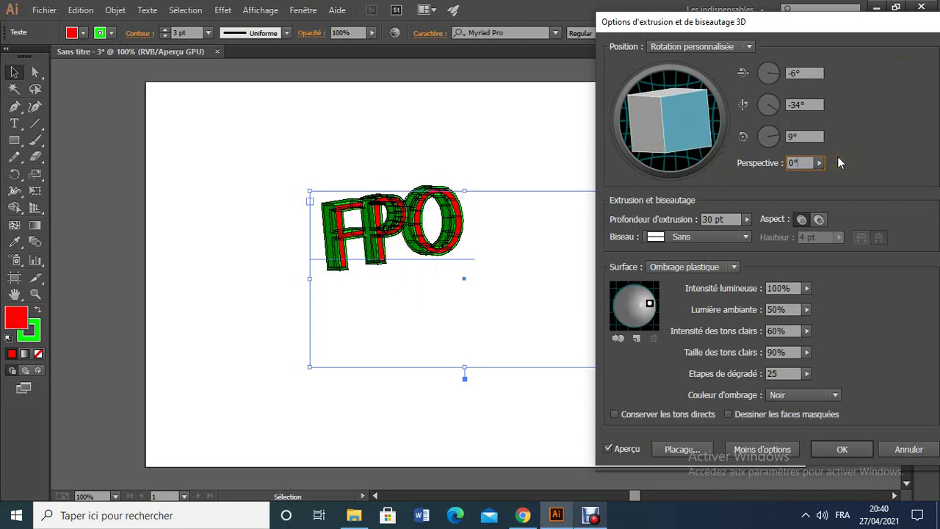
left_click(770, 110)
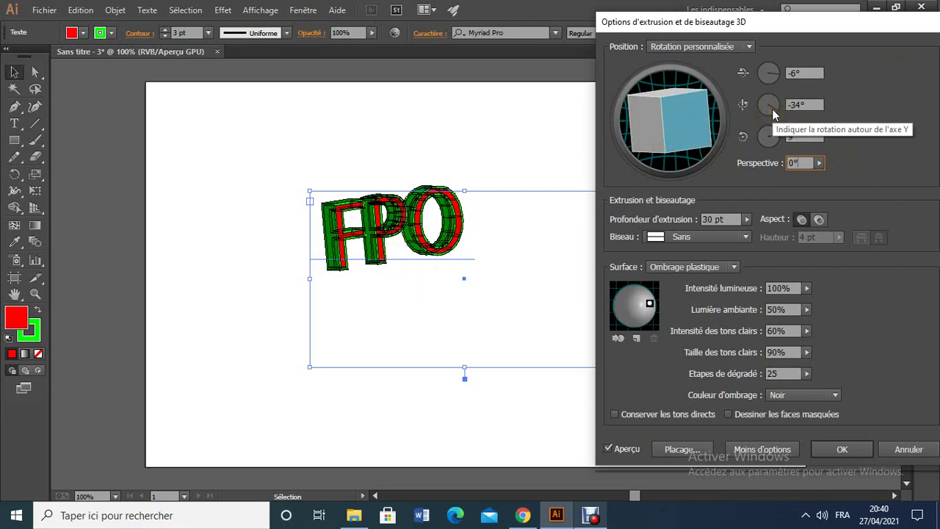
left_click(741, 105)
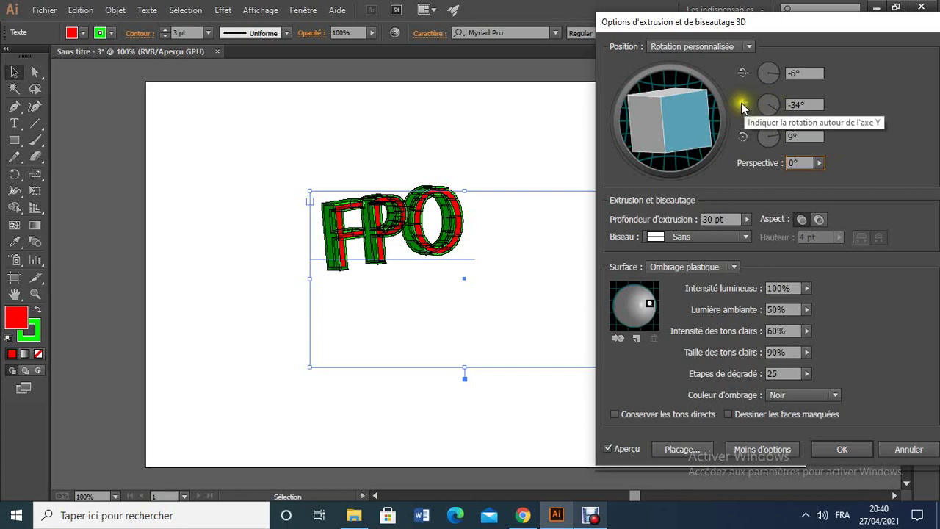
left_click(741, 105)
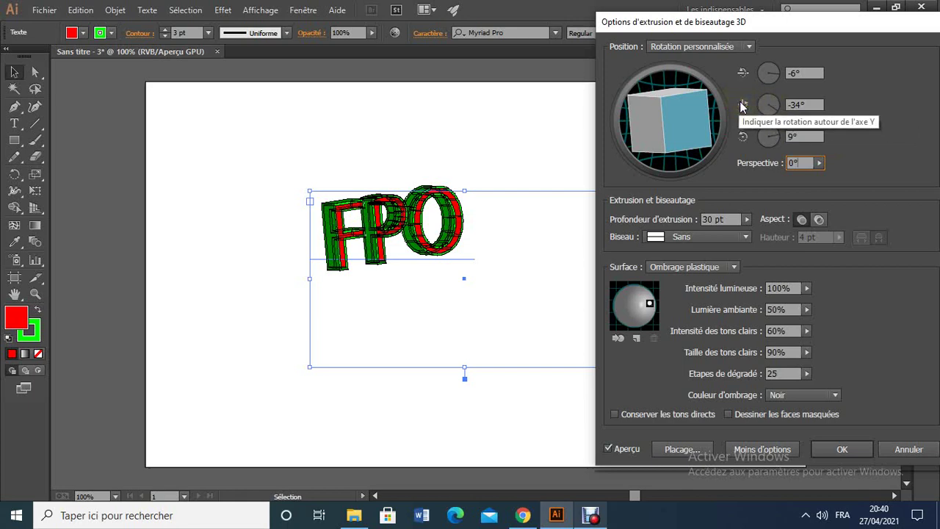
left_click(775, 106)
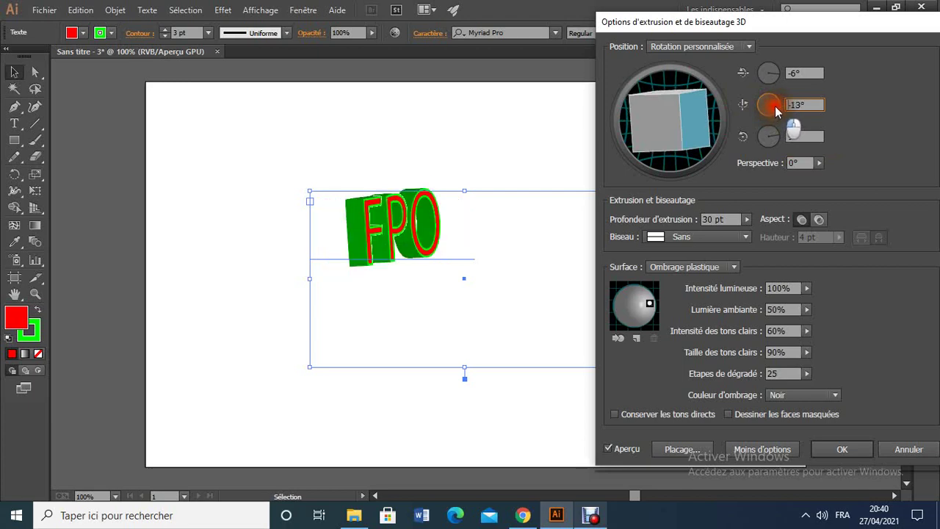
left_click(774, 106)
left_click(775, 105)
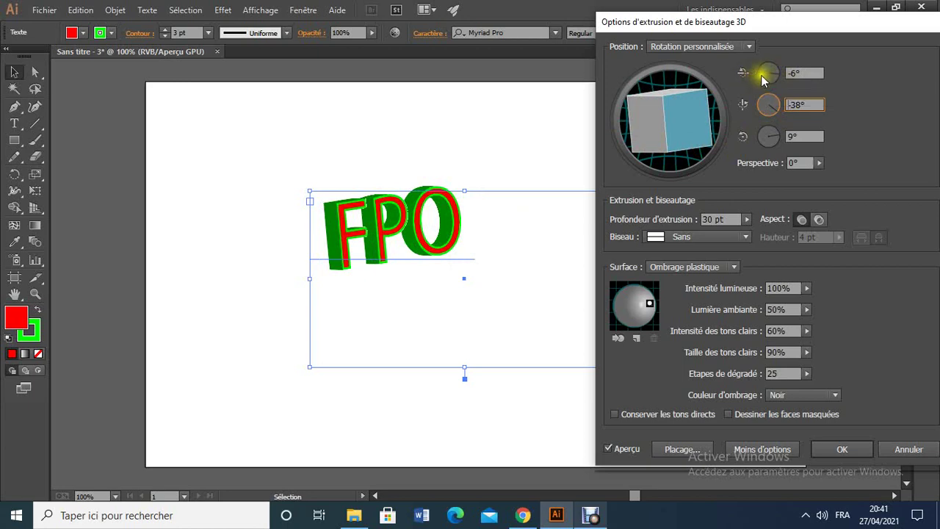
Try about -27° of X-axis rotation on the extruded text and settle on about -1°.
left_click_drag(775, 74, 774, 76)
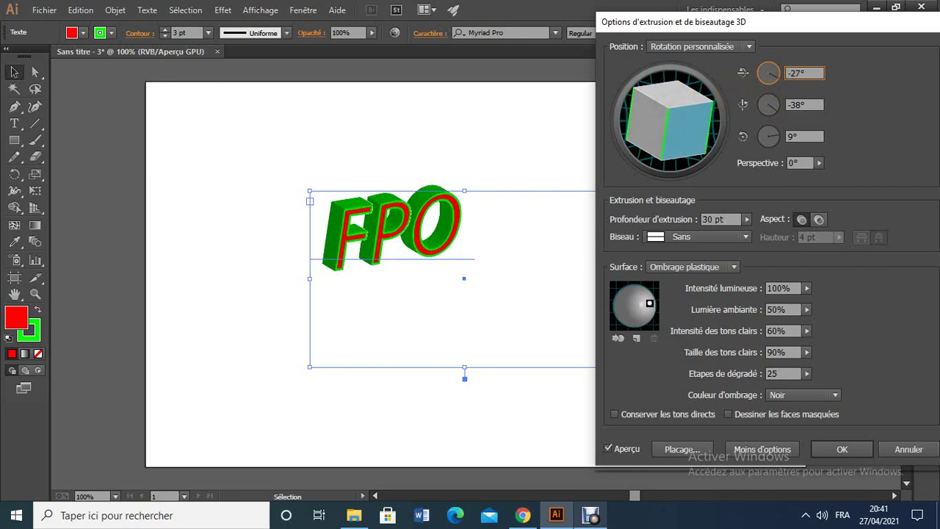
left_click(683, 105)
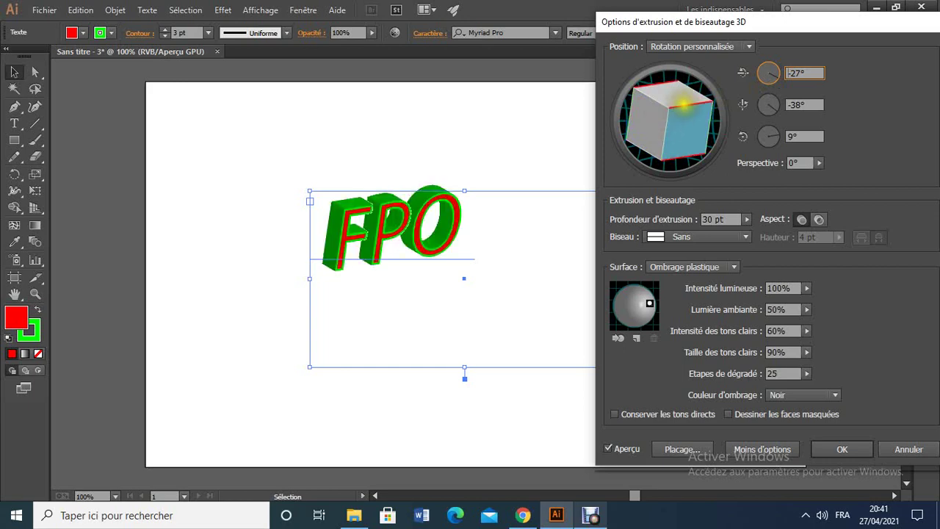
left_click_drag(683, 105, 710, 114)
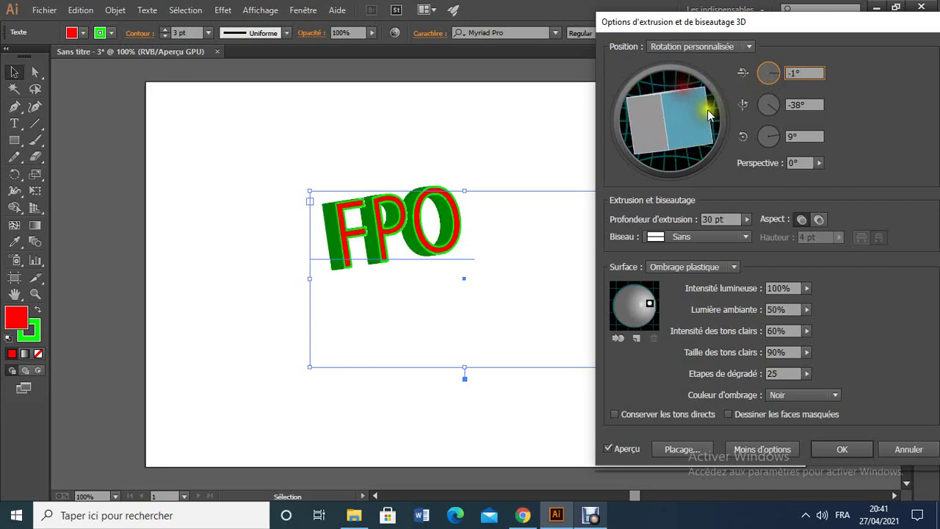
Try the hollow appearance on the extruded text, return it to the solid appearance, and apply the 3D effect.
left_click(821, 221)
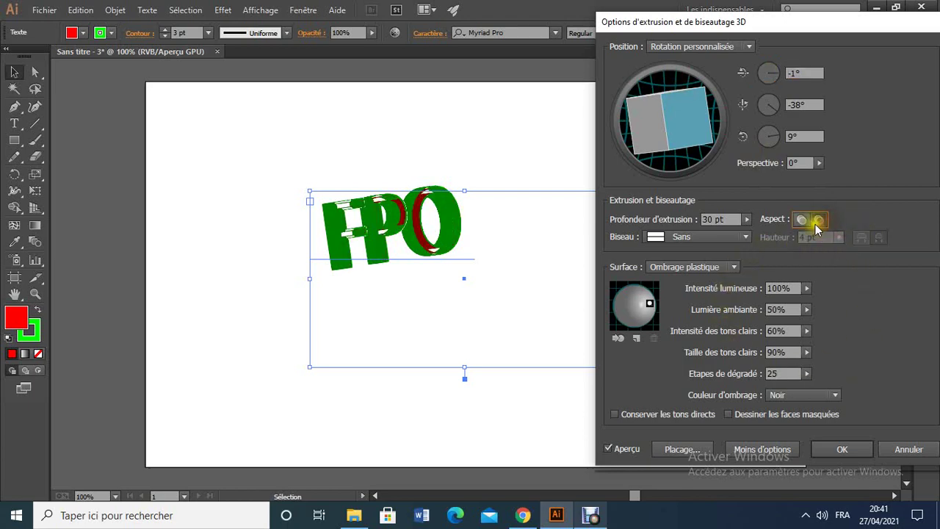
left_click(799, 223)
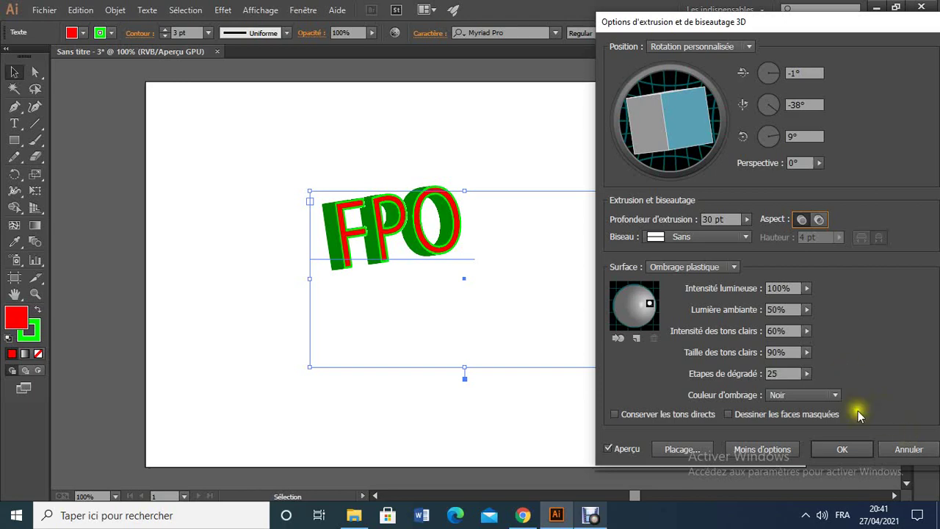
left_click(834, 445)
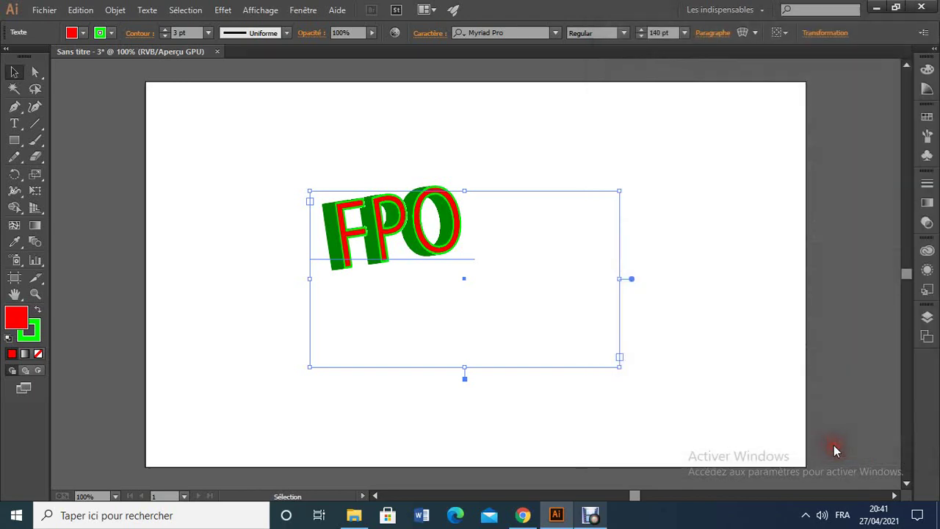
left_click(588, 514)
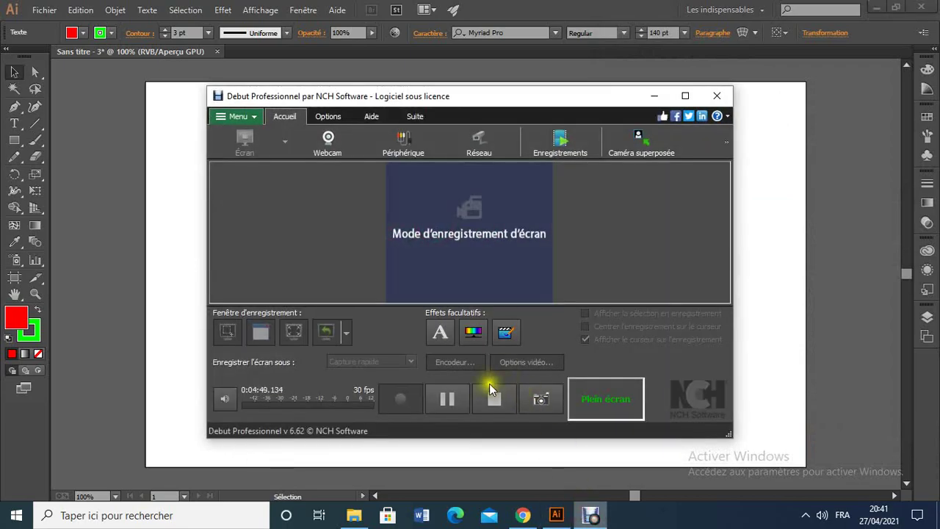